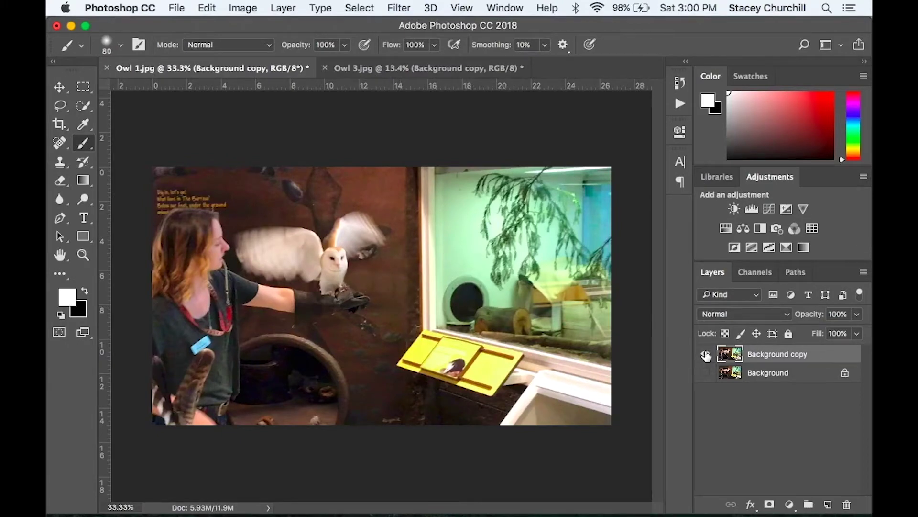
Hide the Background copy layer to reveal the original Background beneath it
click(706, 354)
Toggle visibility of Background and Background copy to compare the two owl layers
click(706, 373)
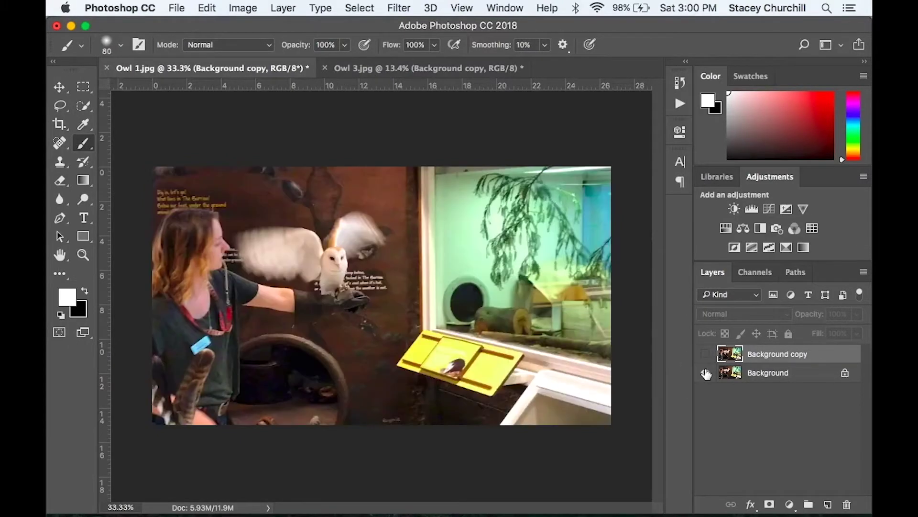
click(706, 354)
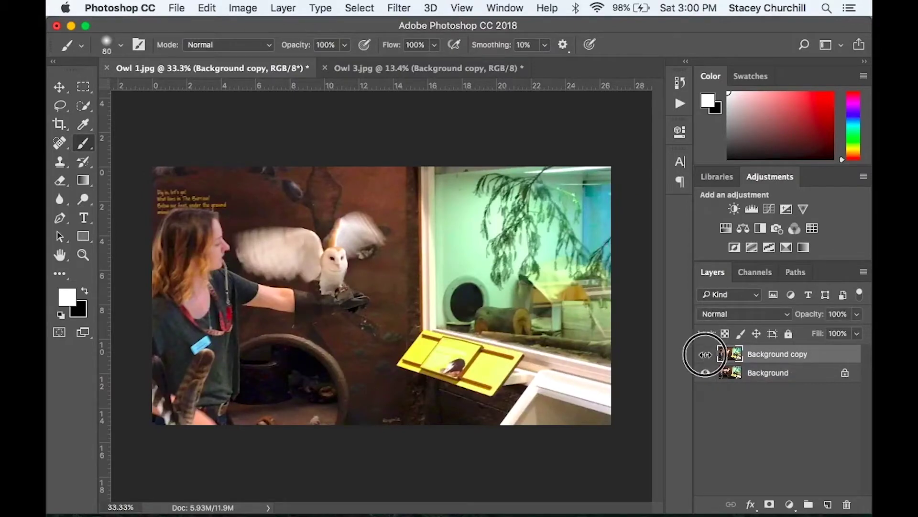
click(705, 353)
click(706, 356)
click(705, 355)
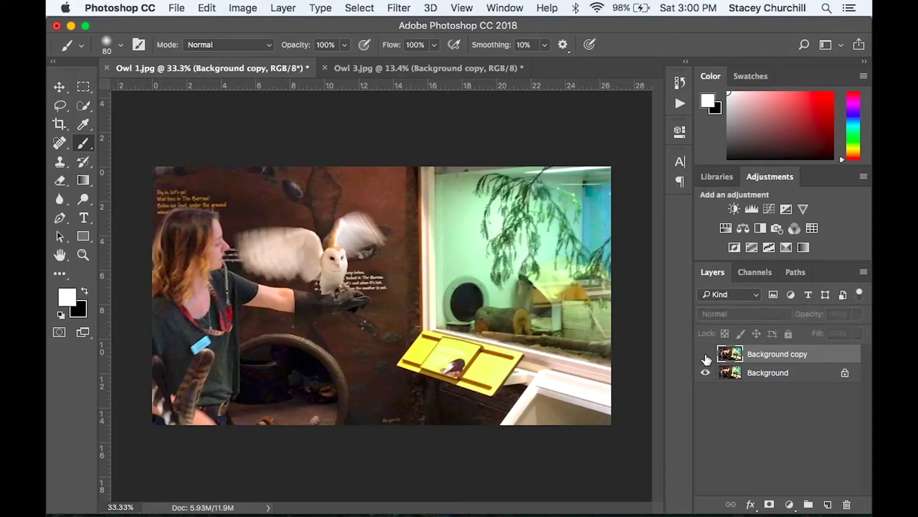
click(706, 355)
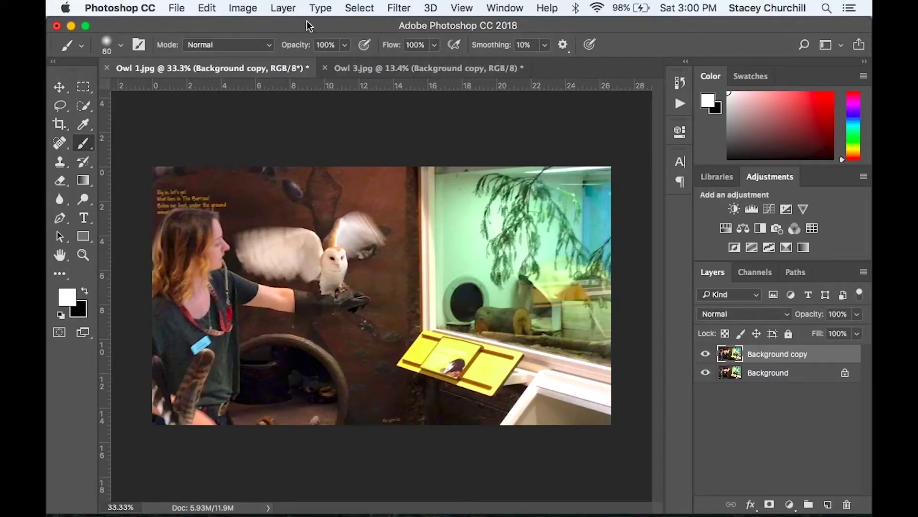
Flatten the image into a single Background layer with Layer > Flatten Image
click(289, 9)
scroll(293, 426, down, 3)
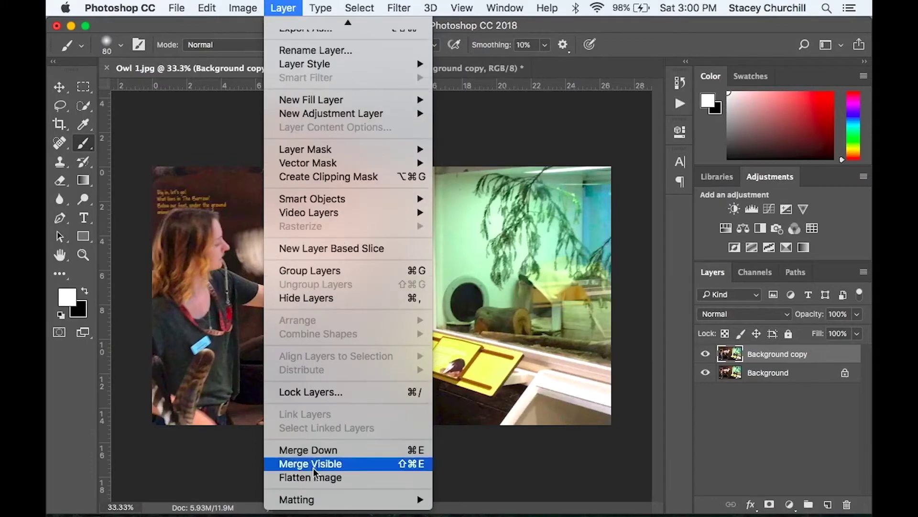
click(323, 477)
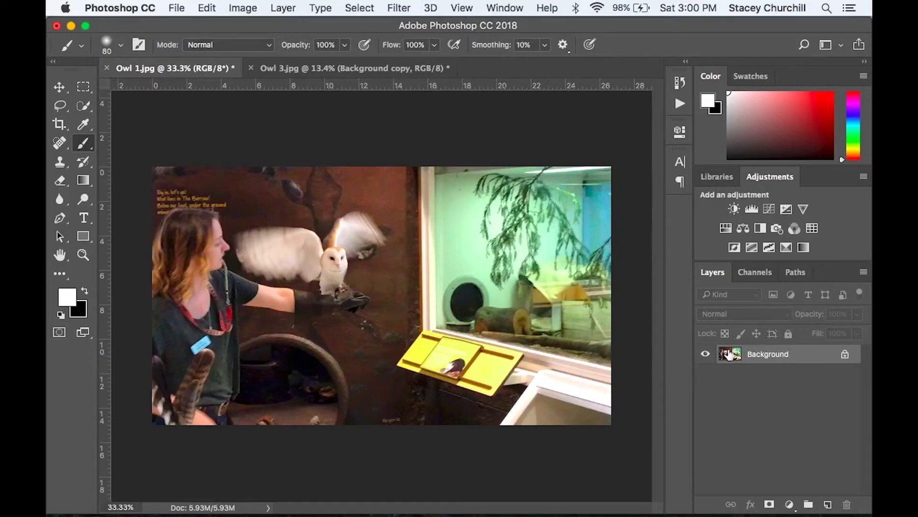
Duplicate the flattened Background layer, keeping the default name Background copy
right_click(773, 358)
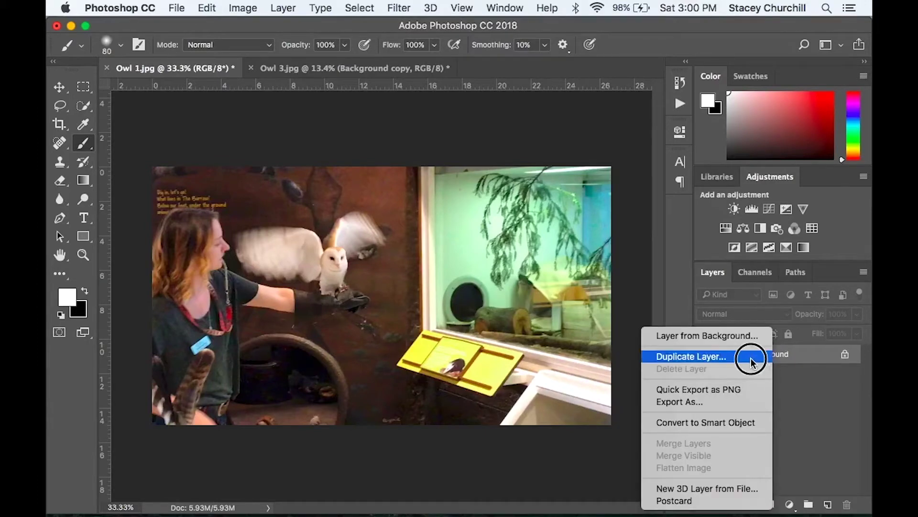
click(751, 357)
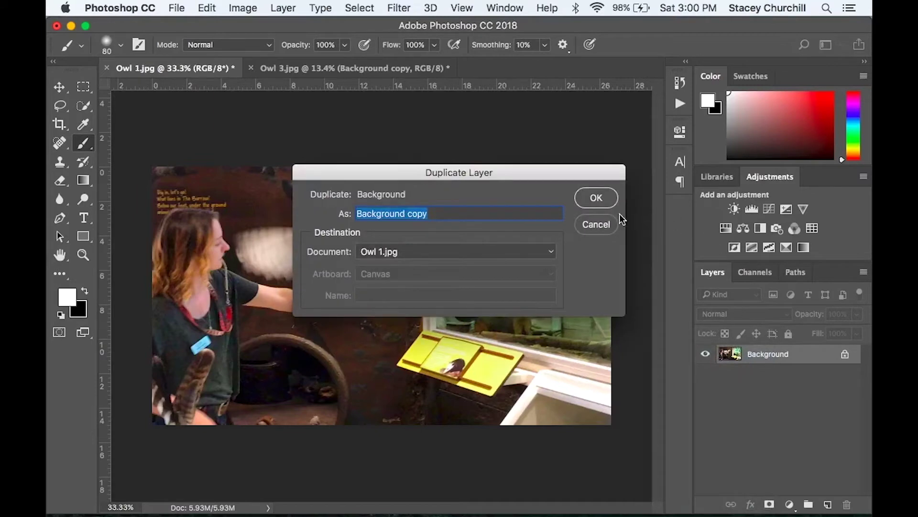
click(599, 196)
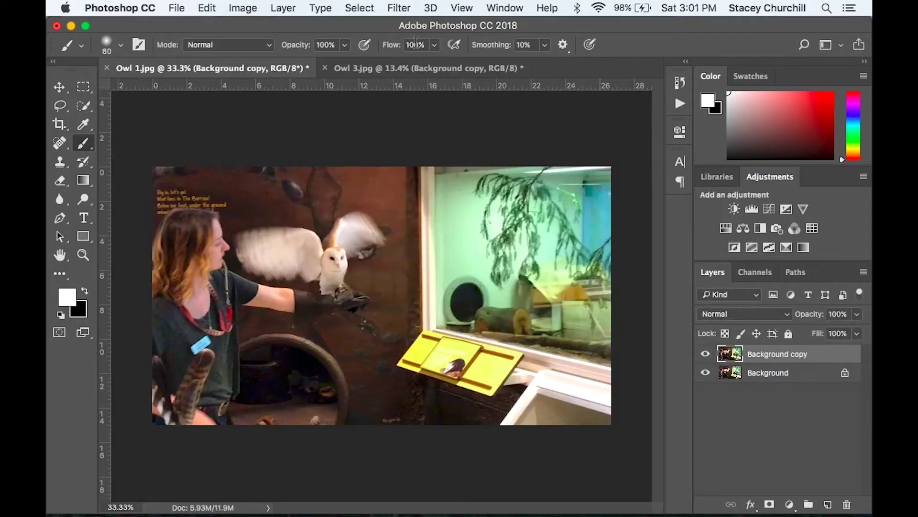
Apply a Spin radial blur at Amount 33, Good quality, with the centre nudged toward the owl
click(409, 10)
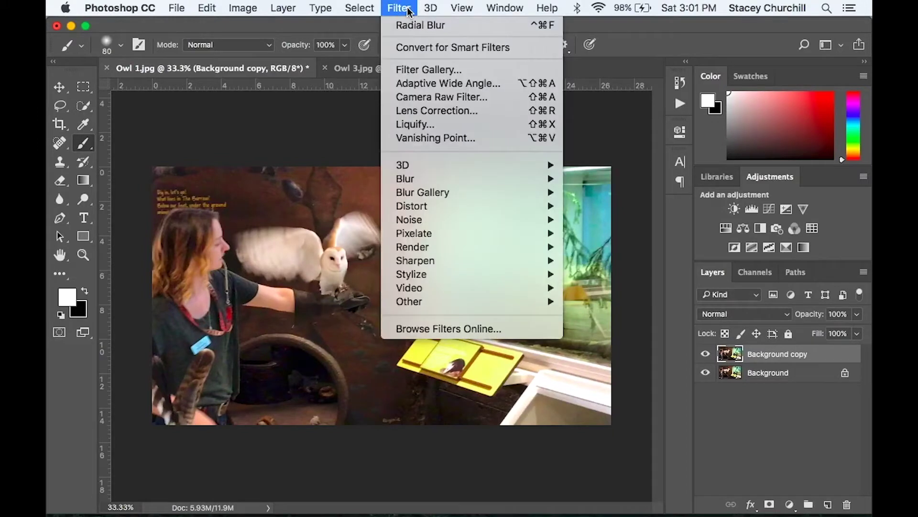
mouse_move(455, 181)
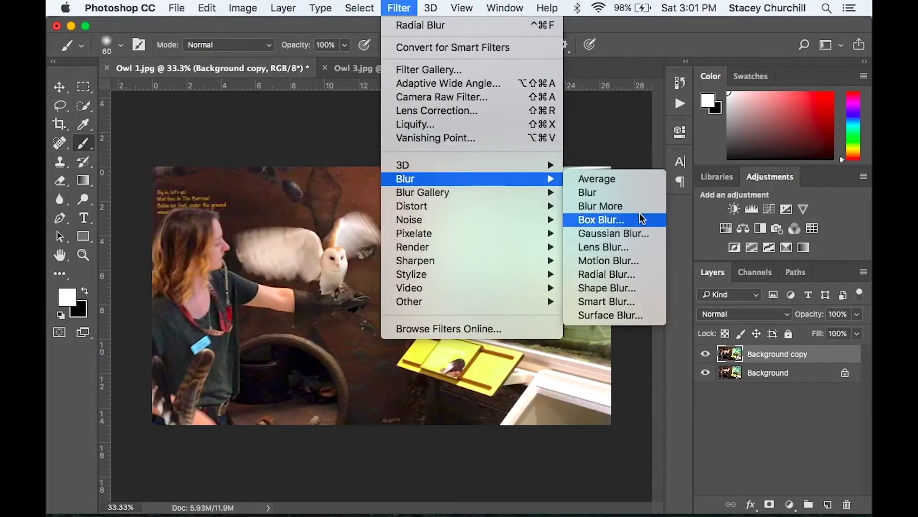
click(642, 274)
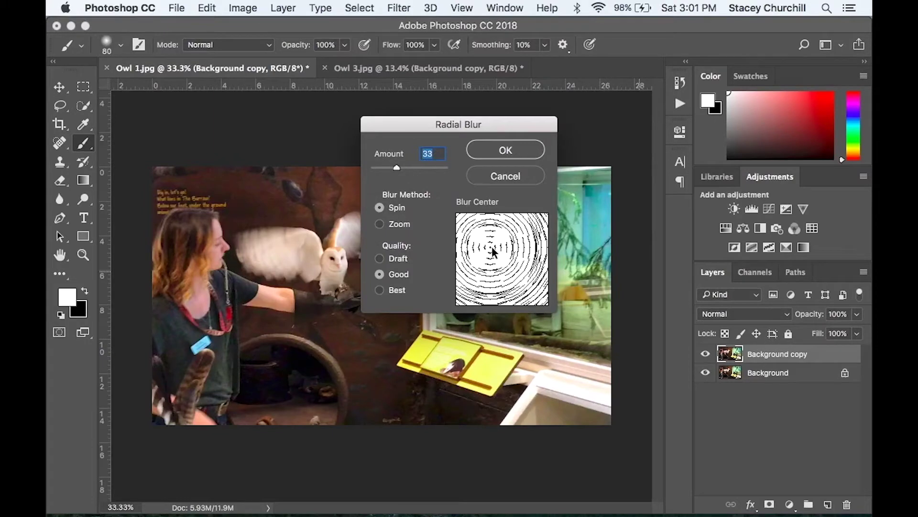
mouse_move(491, 249)
mouse_down()
mouse_move(505, 252)
mouse_move(492, 253)
mouse_up()
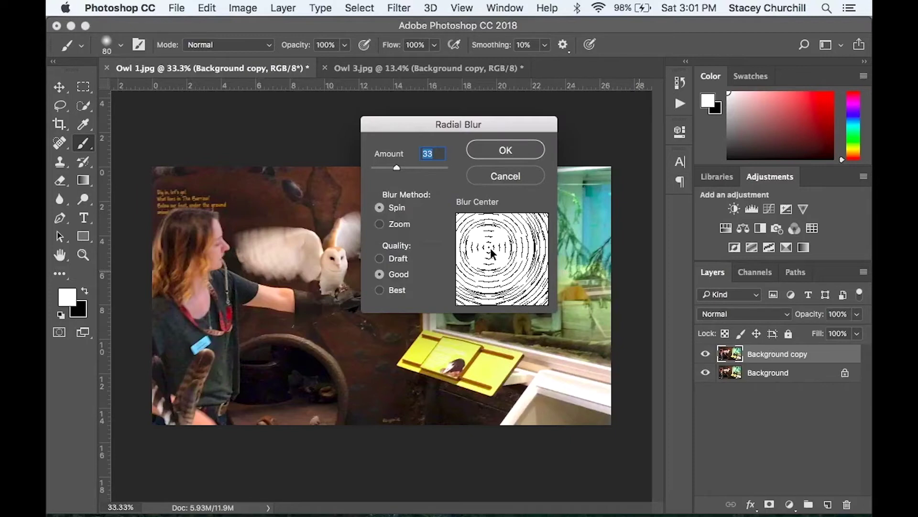
click(505, 151)
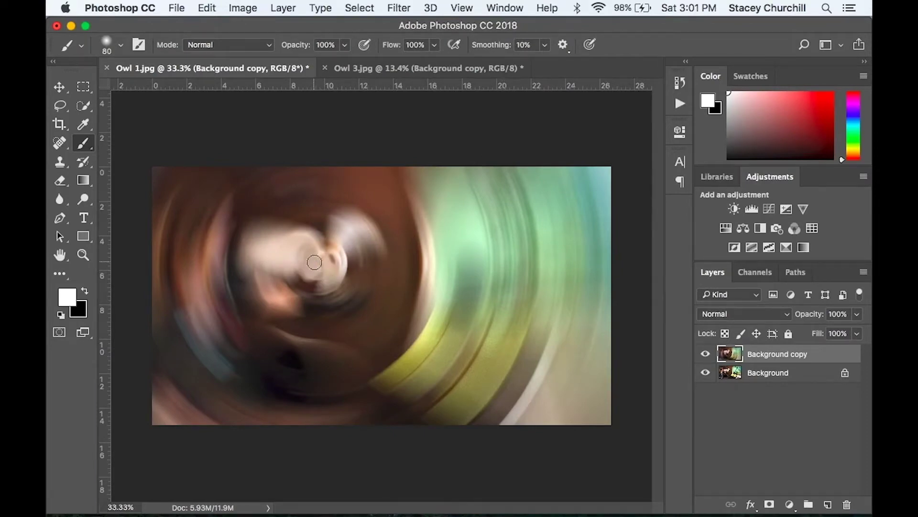
Undo and reapply the Spin radial blur centred on the owl's face, then add a white layer mask
key(super+z)
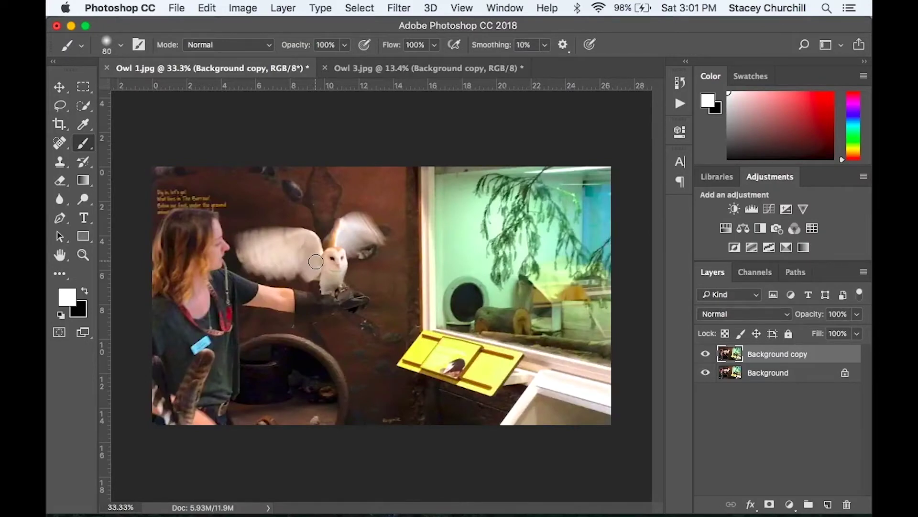
click(409, 10)
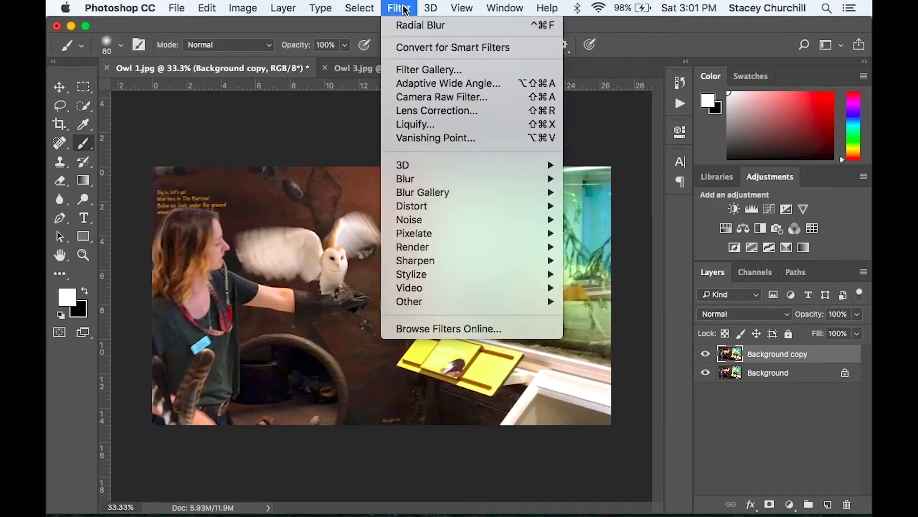
mouse_move(529, 183)
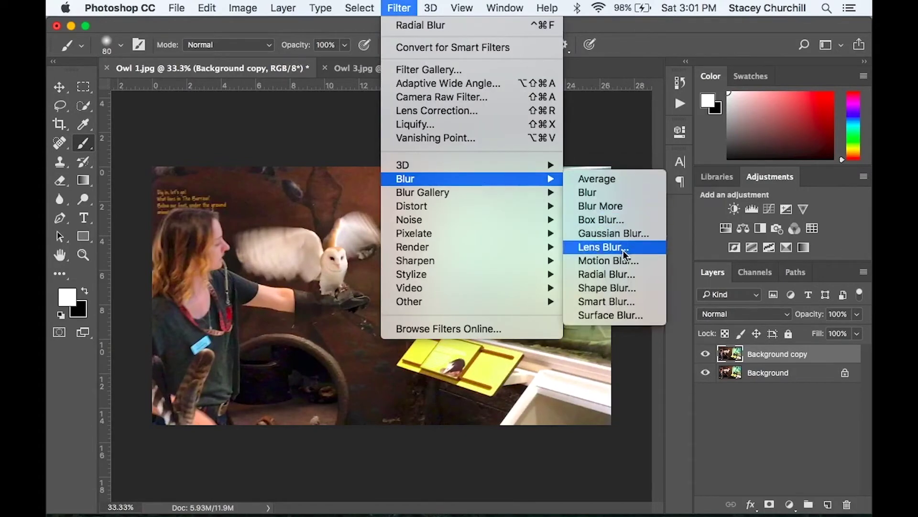
click(626, 278)
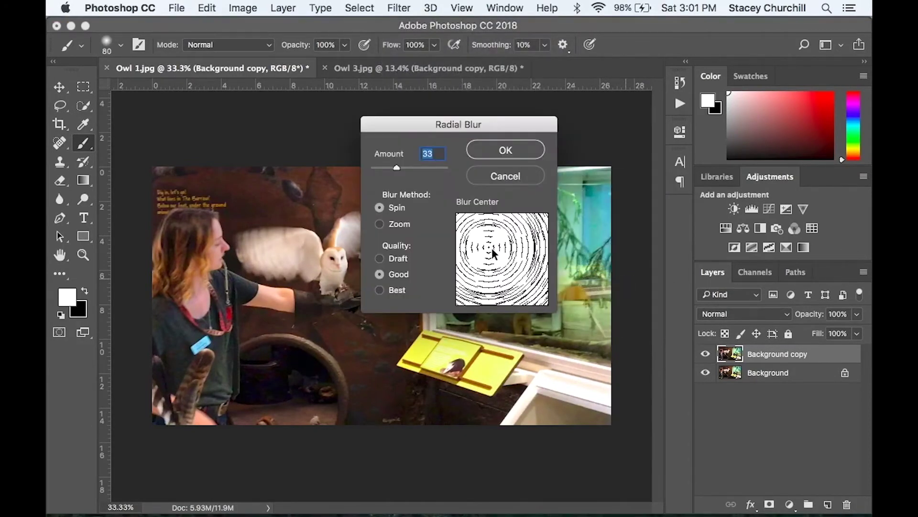
click(492, 249)
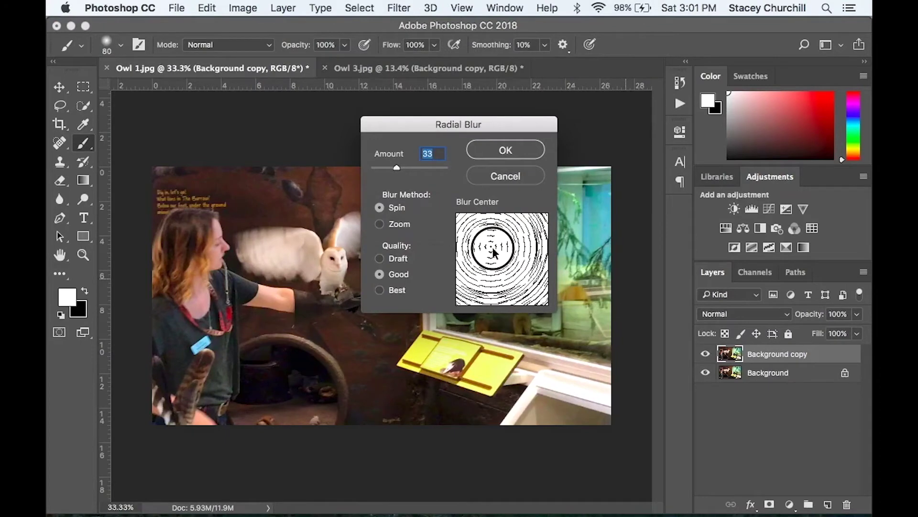
click(515, 150)
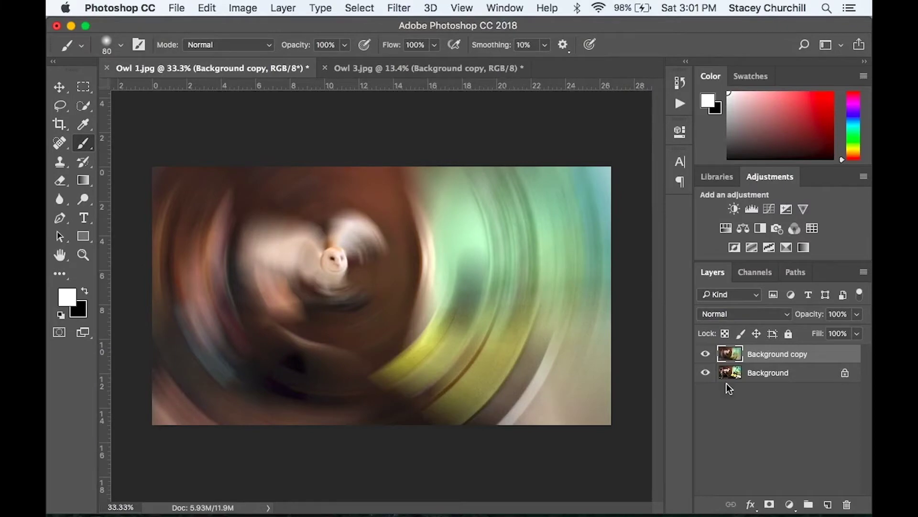
click(769, 505)
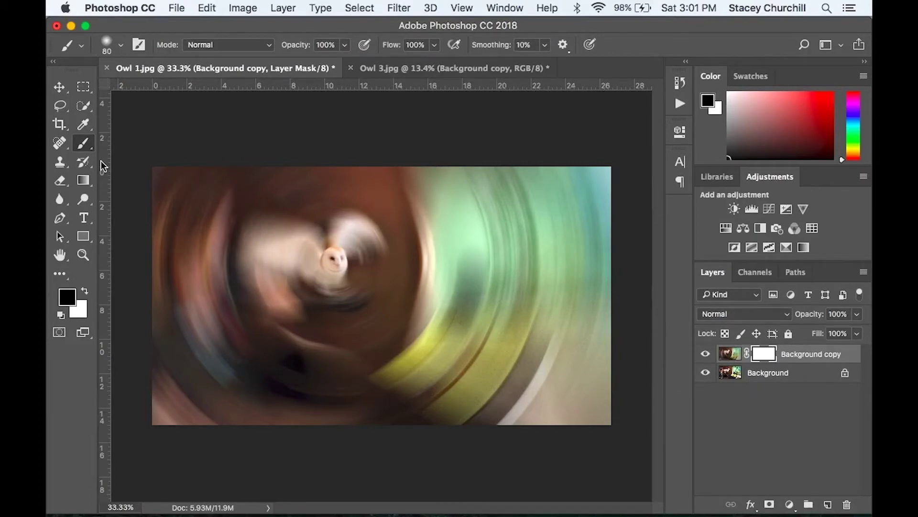
Select the Brush tool and adjust its size and hardness for mask painting
click(84, 147)
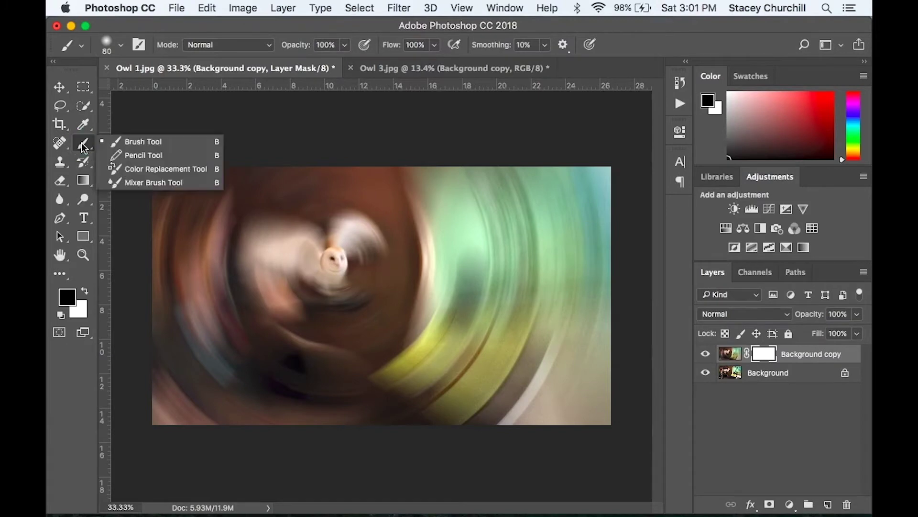
click(134, 142)
click(120, 45)
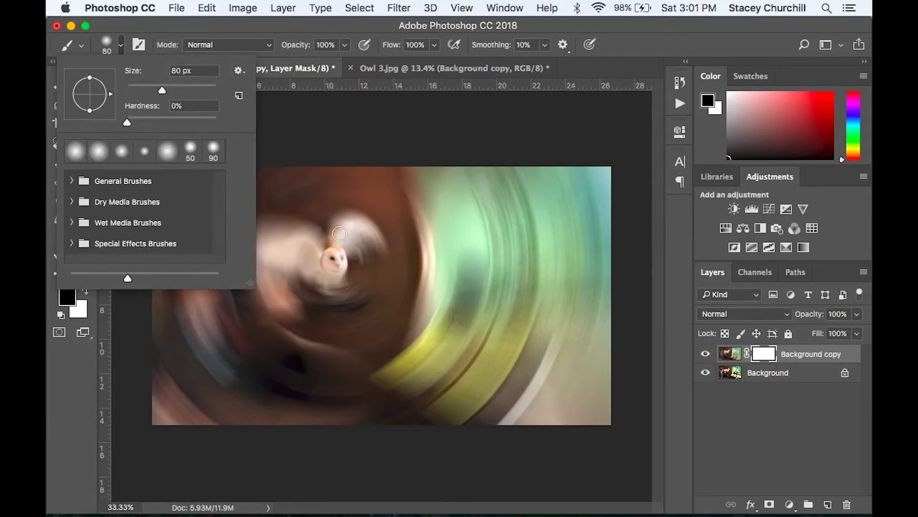
click(341, 258)
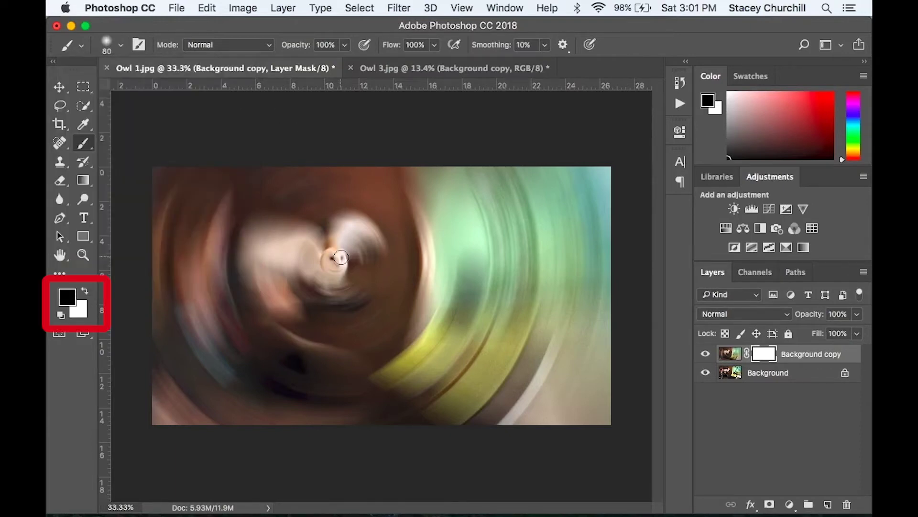
Paint black on the Background copy mask to reveal the sharp owl face and gloved hand
mouse_move(340, 257)
mouse_down()
mouse_move(319, 252)
mouse_move(317, 266)
mouse_move(350, 273)
mouse_move(338, 243)
mouse_move(312, 253)
mouse_move(312, 275)
mouse_move(335, 285)
mouse_move(354, 275)
mouse_move(359, 256)
mouse_move(347, 242)
mouse_move(312, 242)
mouse_move(305, 273)
mouse_move(330, 286)
mouse_move(359, 276)
mouse_move(362, 247)
mouse_move(338, 231)
mouse_move(303, 242)
mouse_move(296, 269)
mouse_move(319, 301)
mouse_move(360, 301)
mouse_move(371, 261)
mouse_move(363, 230)
mouse_move(313, 218)
mouse_move(284, 229)
mouse_move(280, 252)
mouse_move(293, 281)
mouse_move(316, 294)
mouse_move(372, 284)
mouse_move(392, 265)
mouse_move(382, 234)
mouse_move(339, 219)
mouse_move(281, 237)
mouse_move(276, 261)
mouse_move(293, 294)
mouse_move(337, 314)
mouse_move(373, 303)
mouse_move(388, 245)
mouse_move(378, 219)
mouse_move(347, 207)
mouse_move(278, 221)
mouse_move(261, 239)
mouse_move(254, 278)
mouse_move(303, 318)
mouse_move(373, 316)
mouse_move(391, 302)
mouse_move(399, 256)
mouse_move(381, 214)
mouse_move(350, 202)
mouse_move(282, 211)
mouse_move(256, 231)
mouse_move(246, 259)
mouse_move(256, 217)
mouse_move(271, 211)
mouse_move(242, 242)
mouse_move(250, 284)
mouse_move(273, 305)
mouse_move(258, 220)
mouse_move(266, 275)
mouse_move(305, 320)
mouse_move(365, 314)
mouse_move(381, 259)
mouse_move(346, 216)
mouse_move(316, 225)
mouse_up()
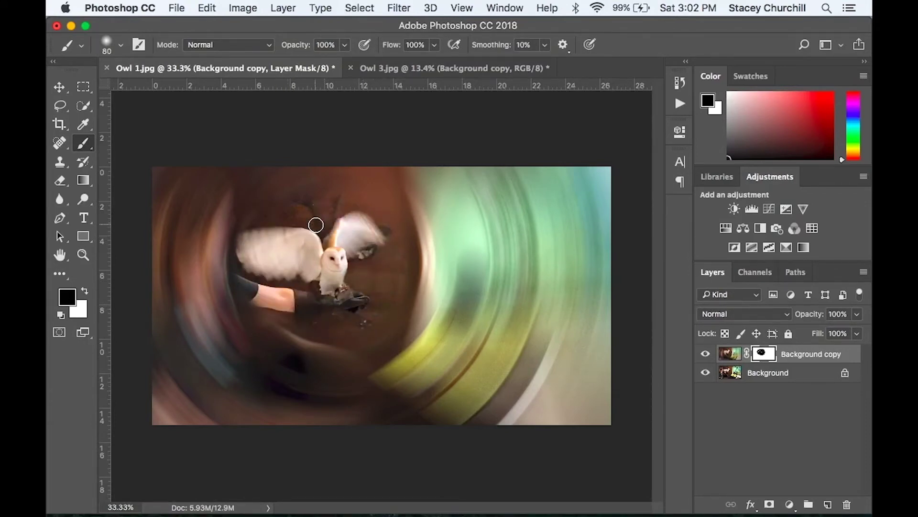
key(x)
click(738, 405)
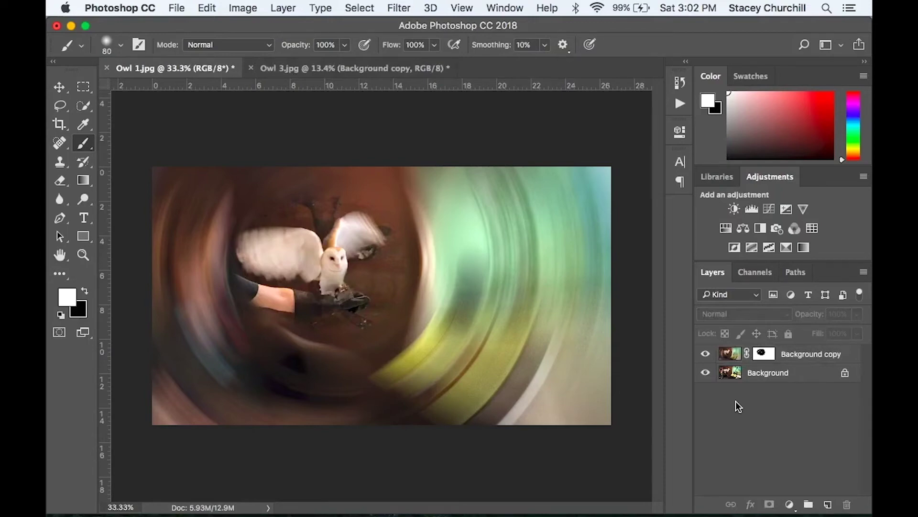
Switch to Owl 3.jpg and duplicate its Background layer as Background copy
click(332, 69)
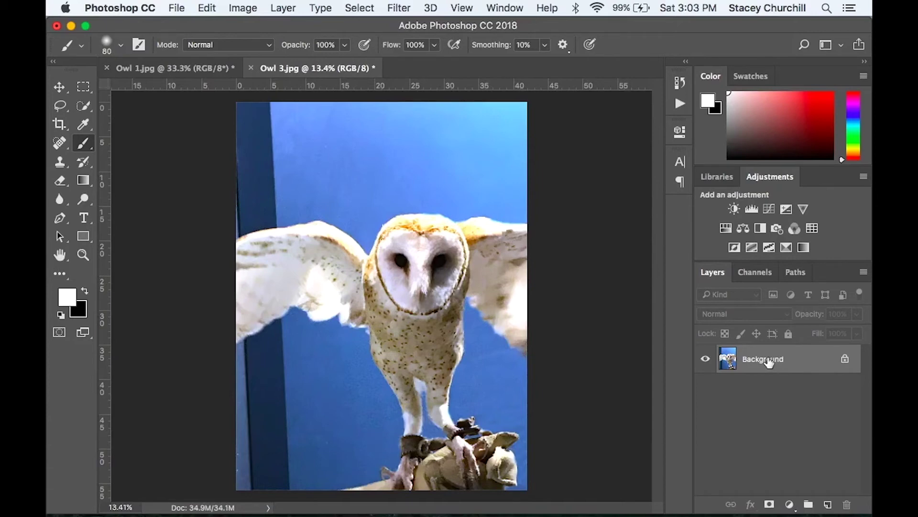
right_click(768, 361)
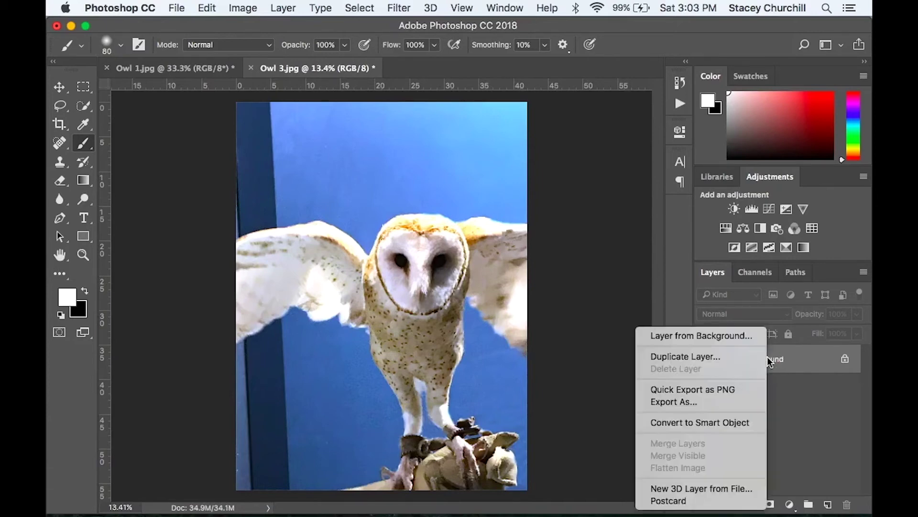
click(749, 357)
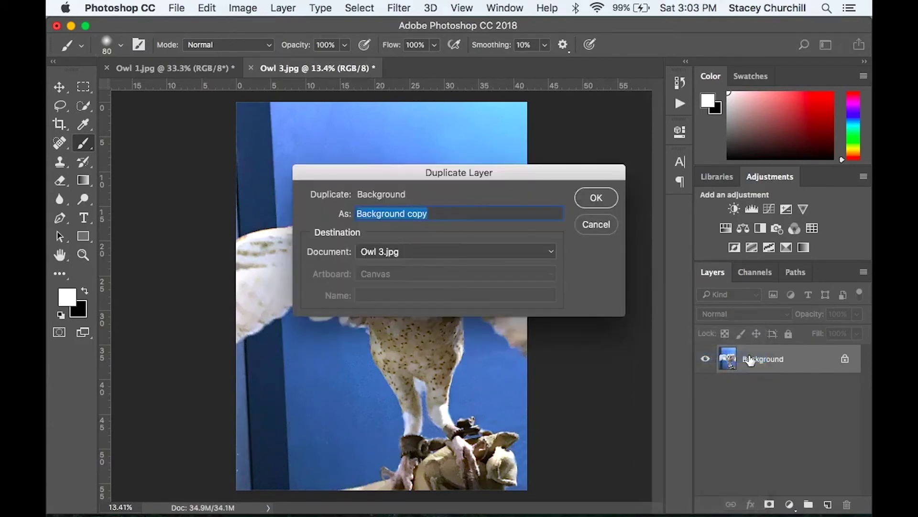
click(605, 194)
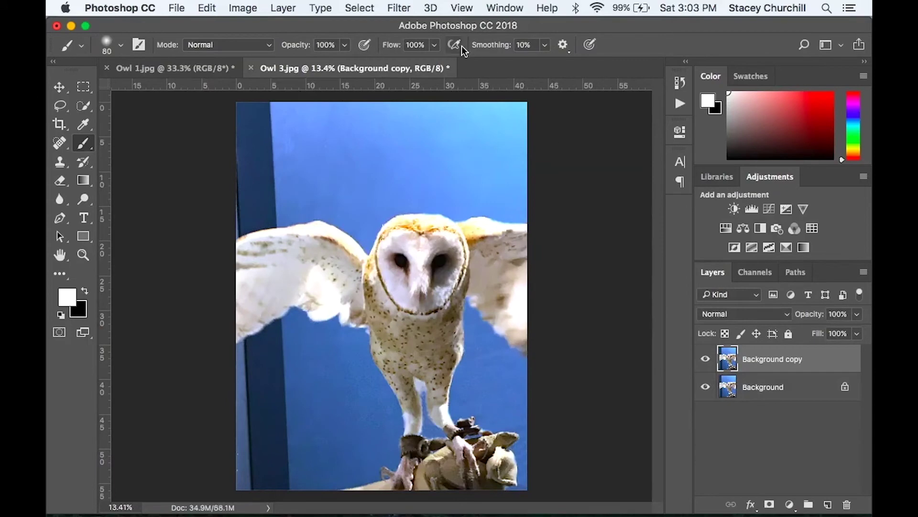
Apply a Zoom radial blur at Amount 100 with the centre shifted slightly down and right
click(412, 10)
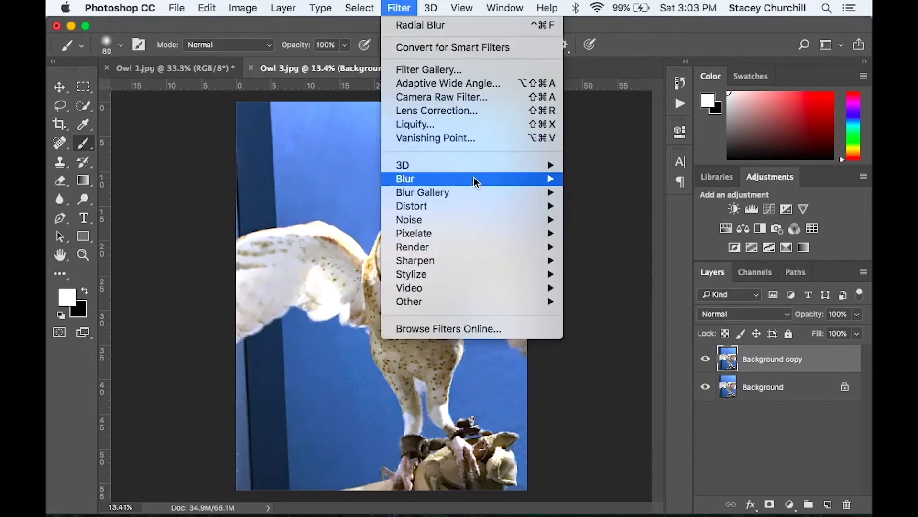
mouse_move(475, 181)
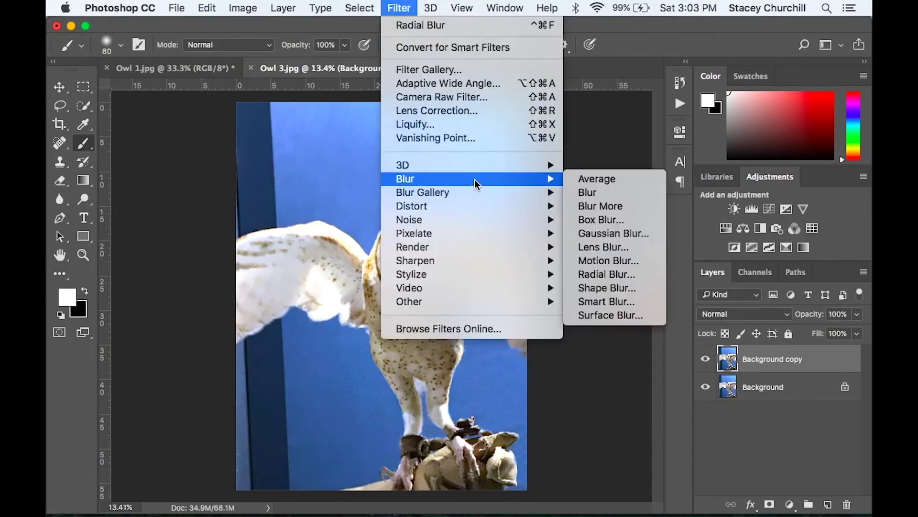
click(633, 273)
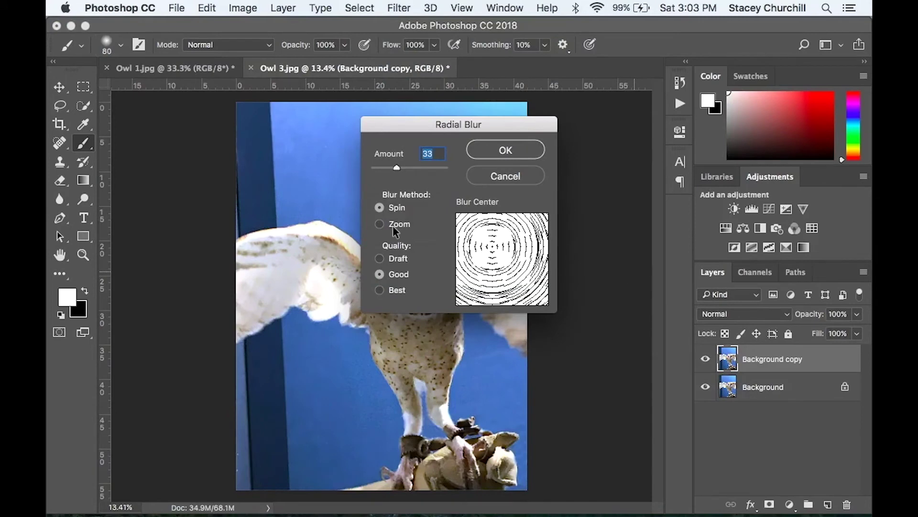
click(381, 223)
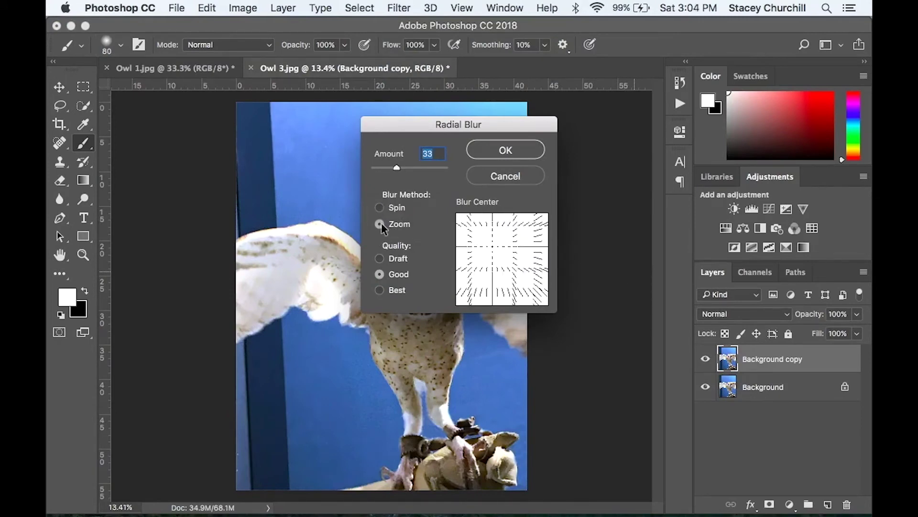
drag(493, 246, 514, 268)
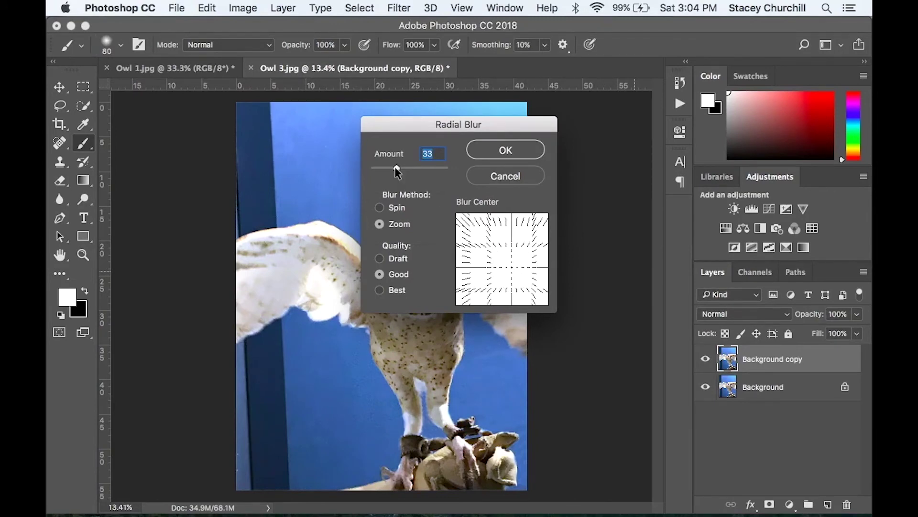
drag(397, 167, 450, 167)
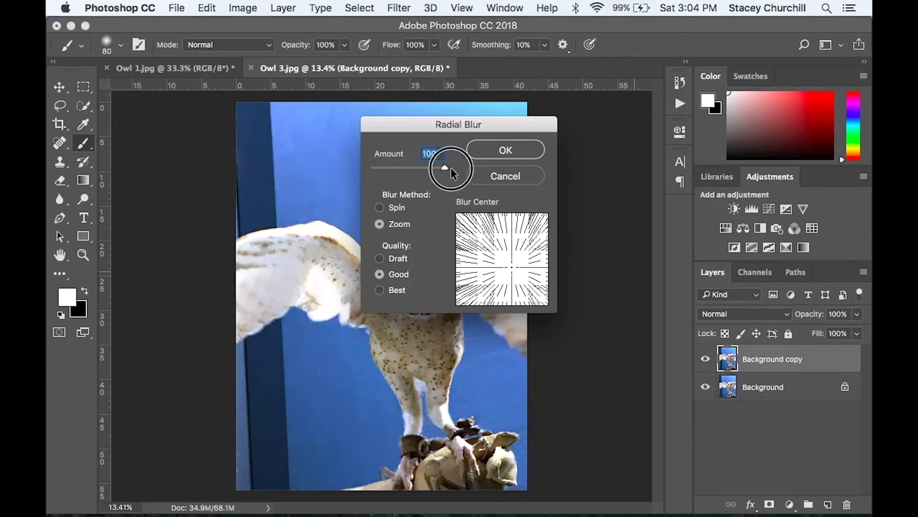
click(498, 154)
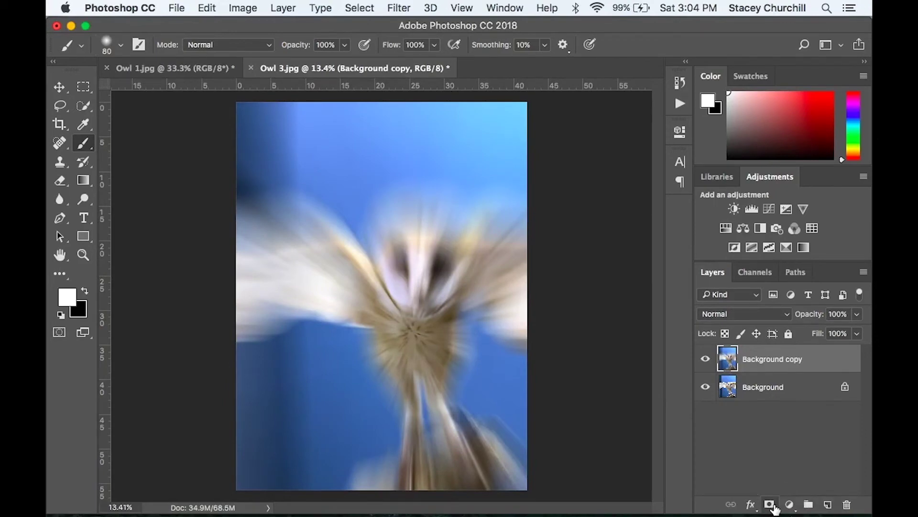
Add a white layer mask to the blurred copy and set the brush size to 175 px
click(774, 506)
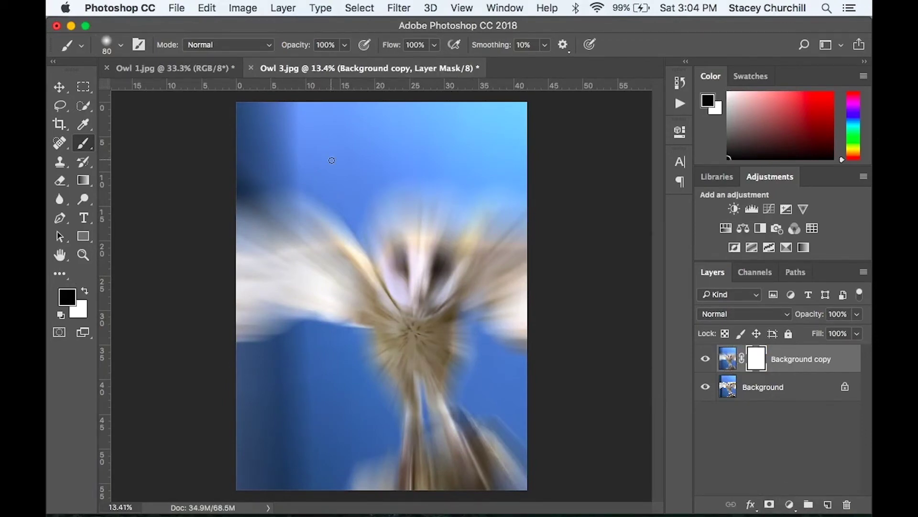
click(121, 45)
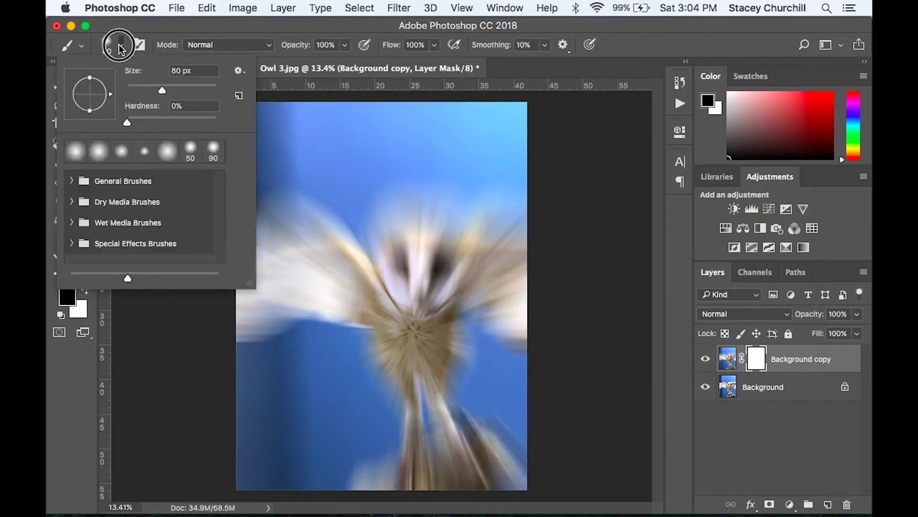
drag(160, 90, 190, 91)
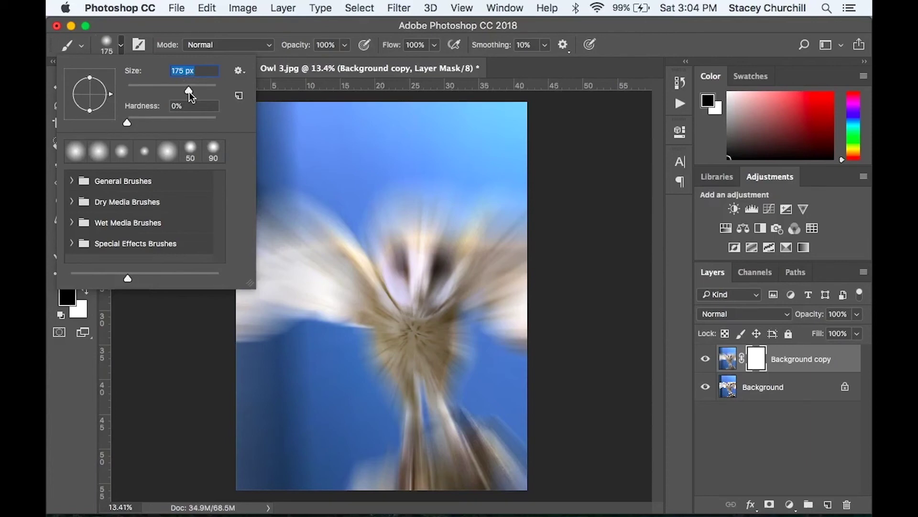
Paint black on the mask over the owl's face, chest and legs to restore them sharp
click(437, 275)
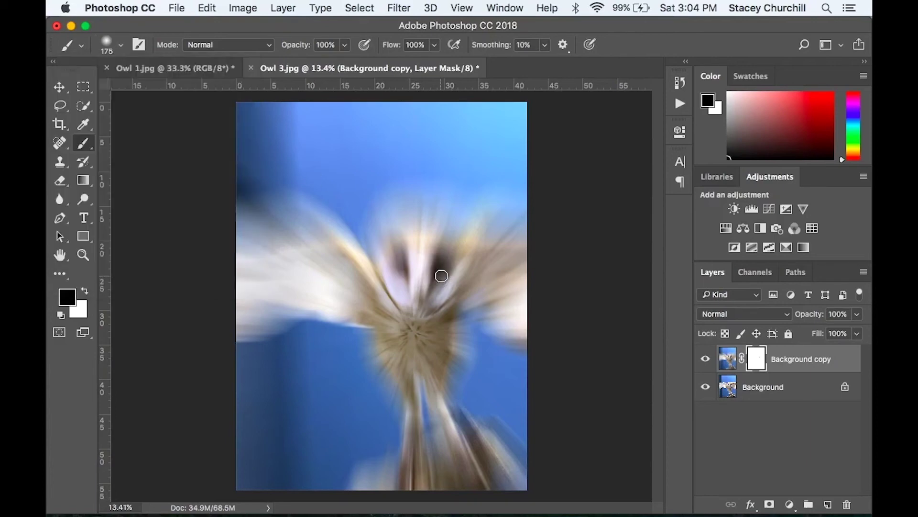
mouse_move(427, 256)
mouse_down()
mouse_move(432, 269)
mouse_move(400, 262)
mouse_move(377, 293)
mouse_move(415, 240)
mouse_move(428, 293)
mouse_move(412, 240)
mouse_move(459, 239)
mouse_move(532, 260)
mouse_move(500, 309)
mouse_move(516, 323)
mouse_move(420, 314)
mouse_move(407, 453)
mouse_move(416, 354)
mouse_move(465, 469)
mouse_move(416, 370)
mouse_move(412, 467)
mouse_move(403, 330)
mouse_move(377, 305)
mouse_move(365, 314)
mouse_move(338, 280)
mouse_move(352, 279)
mouse_move(387, 312)
mouse_move(299, 275)
mouse_up()
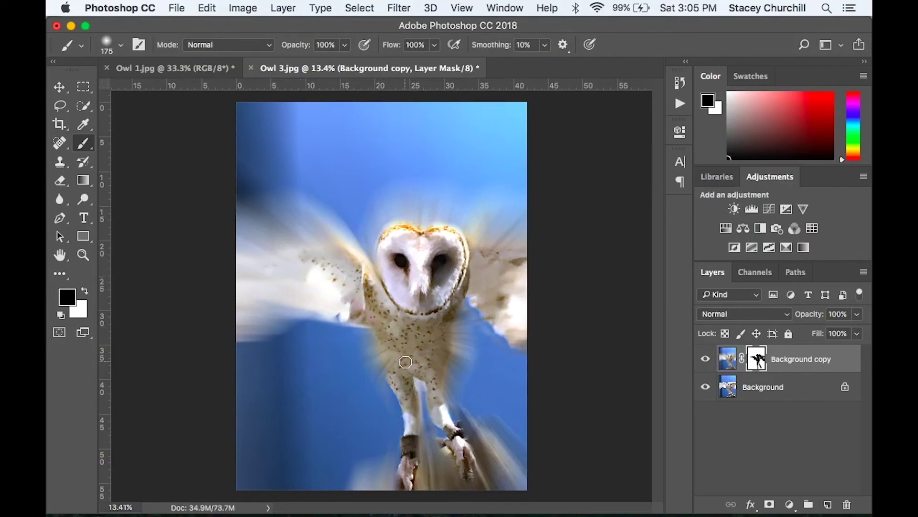
drag(404, 347, 445, 378)
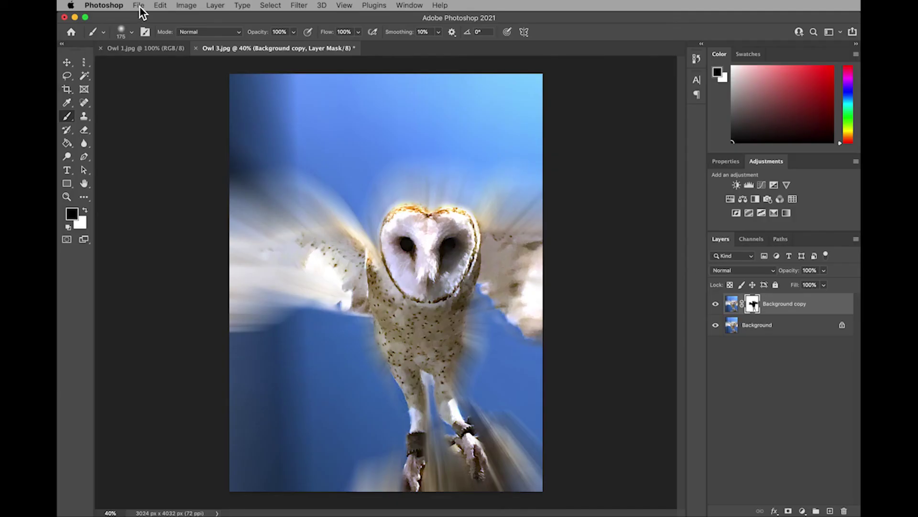
click(139, 7)
Save the owl as a layered Photoshop PSD named with the student's name plus '_U04.1 Zoom Radial Blur'
click(193, 125)
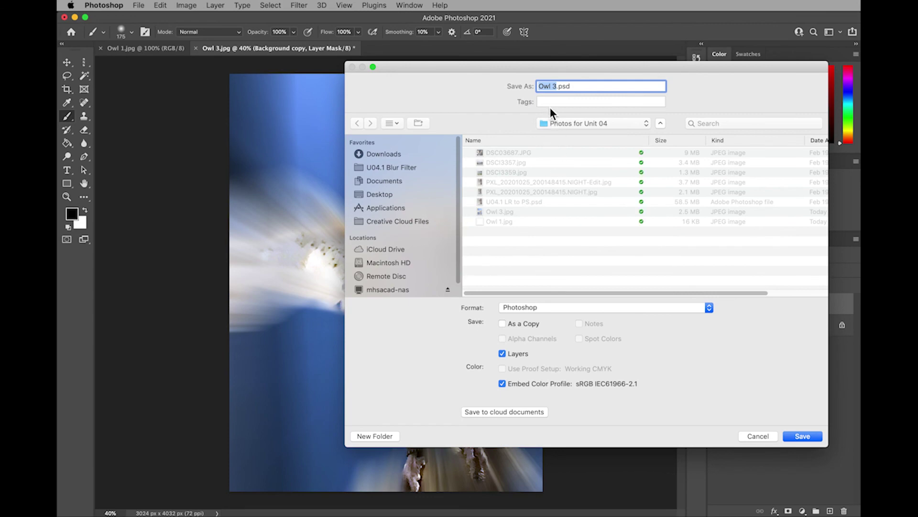
text(StaceyC_U04.1 Zoom Radial B)
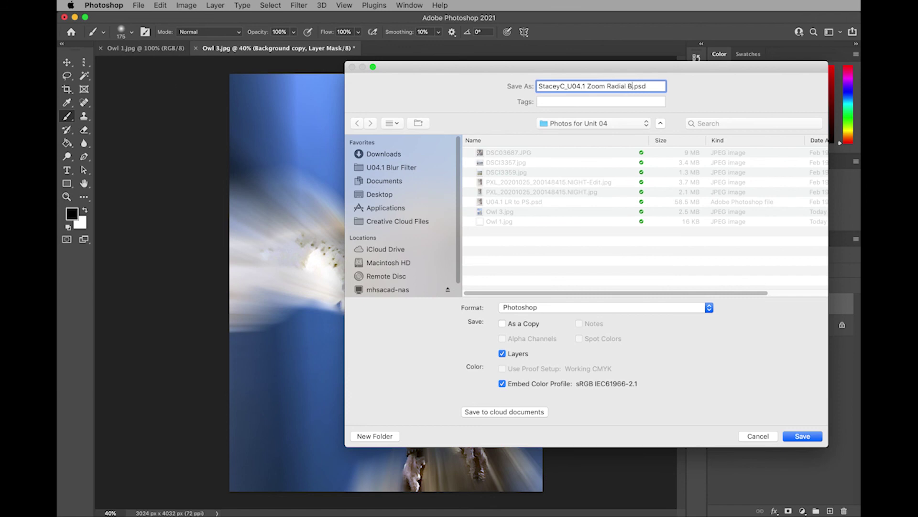
text(lur)
click(807, 436)
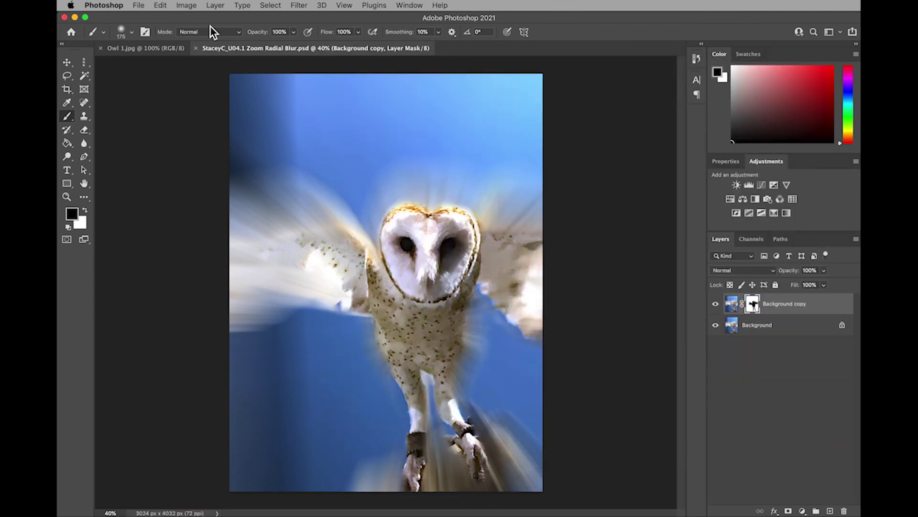
Save another copy in JPEG format, reaching JPEG Options set to Quality 12 Maximum
click(138, 5)
click(176, 121)
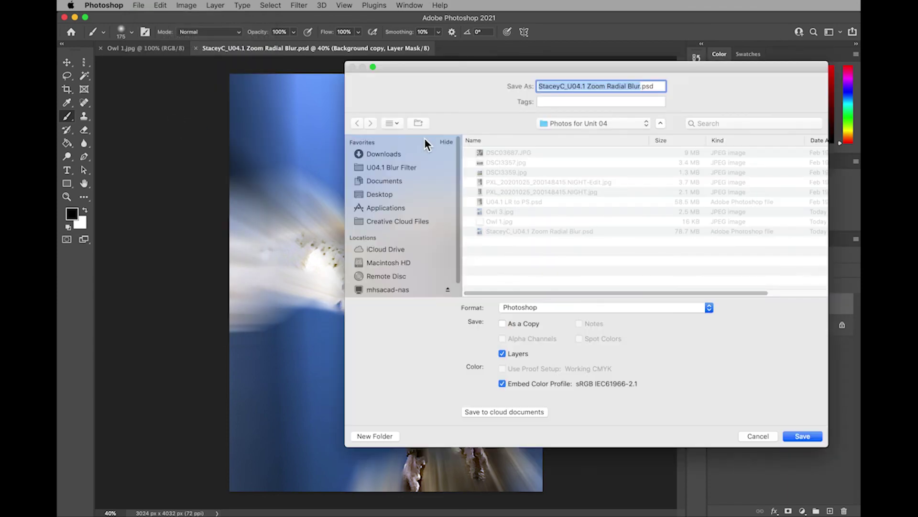
click(566, 307)
click(585, 374)
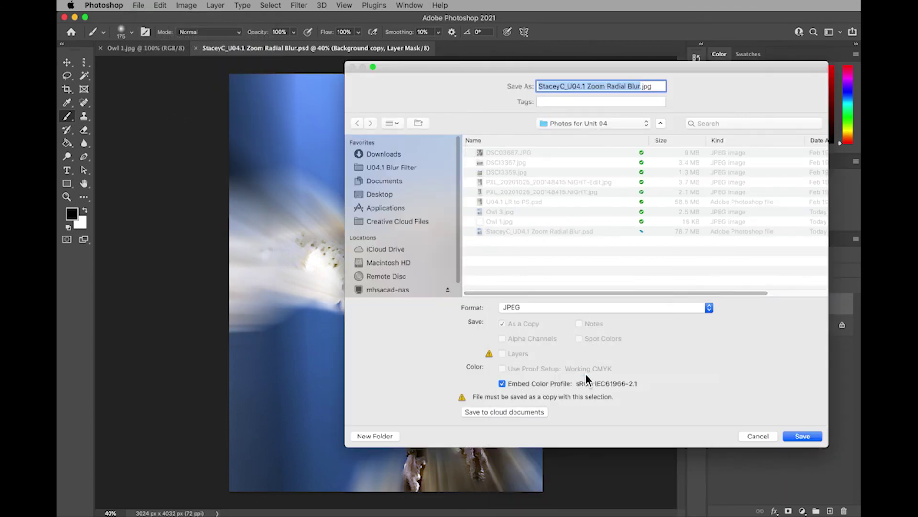
click(802, 435)
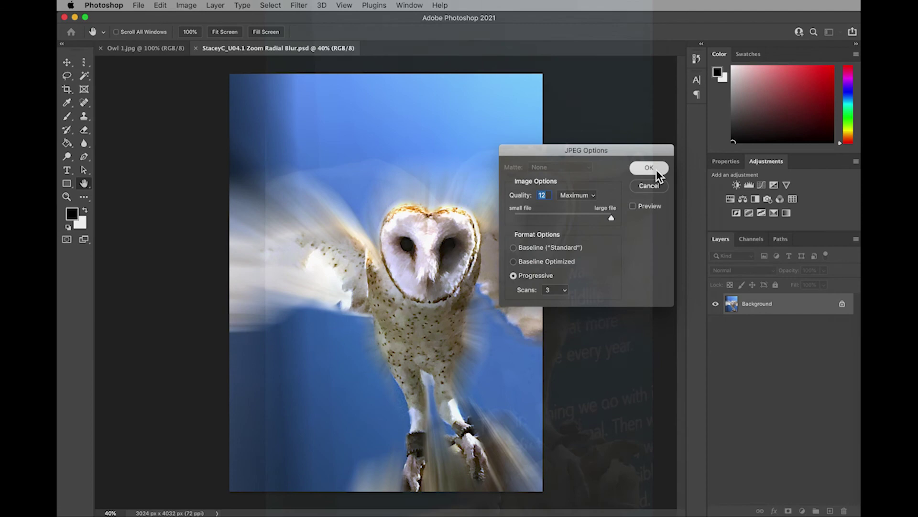